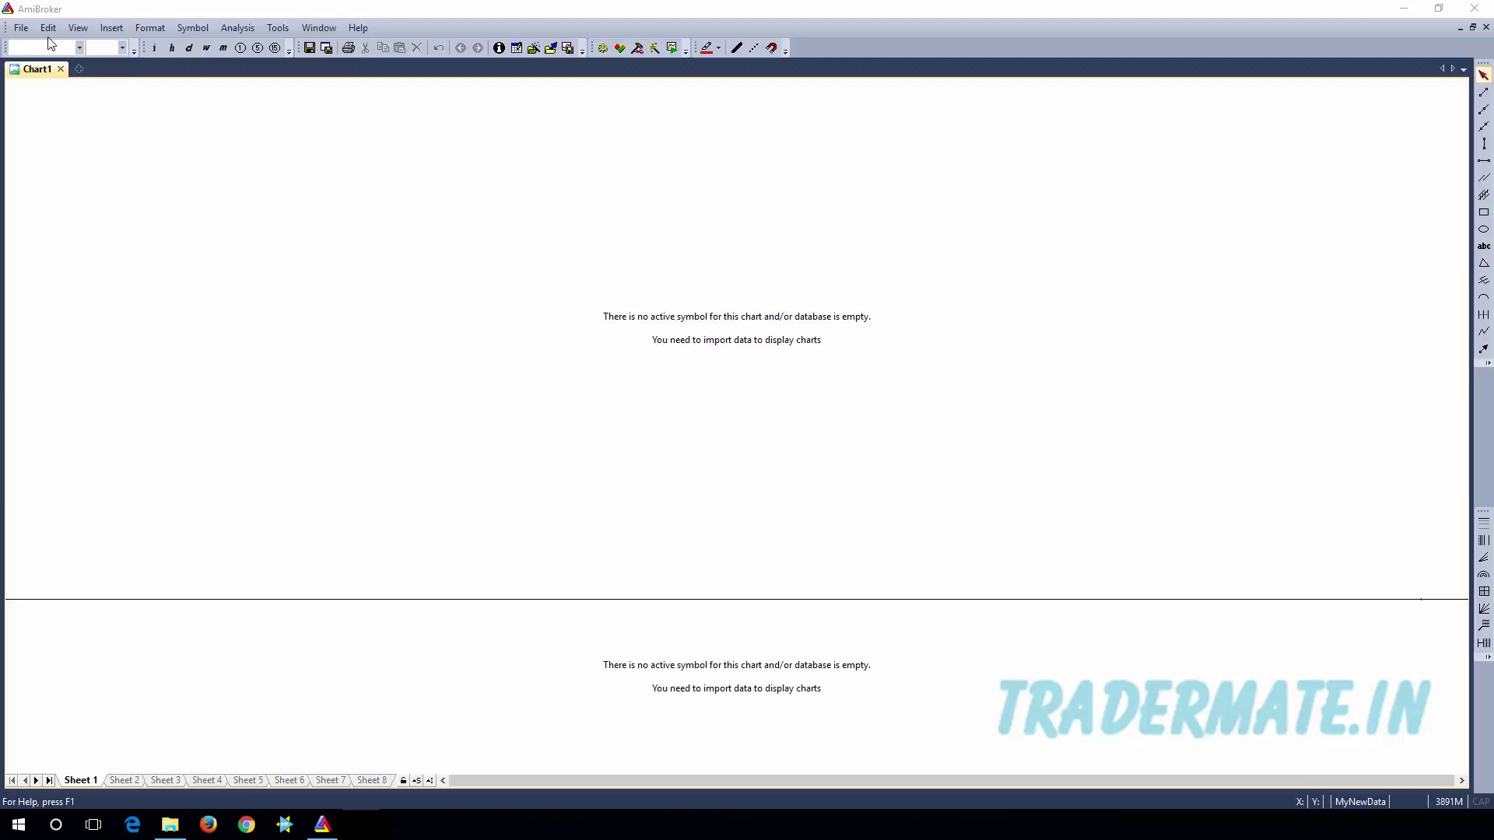
Step: Start a new AmiBroker database from the File > New > Database menu
{"action": "left_click", "coordinate": [21, 28]}
{"action": "mouse_move", "coordinate": [31, 46]}
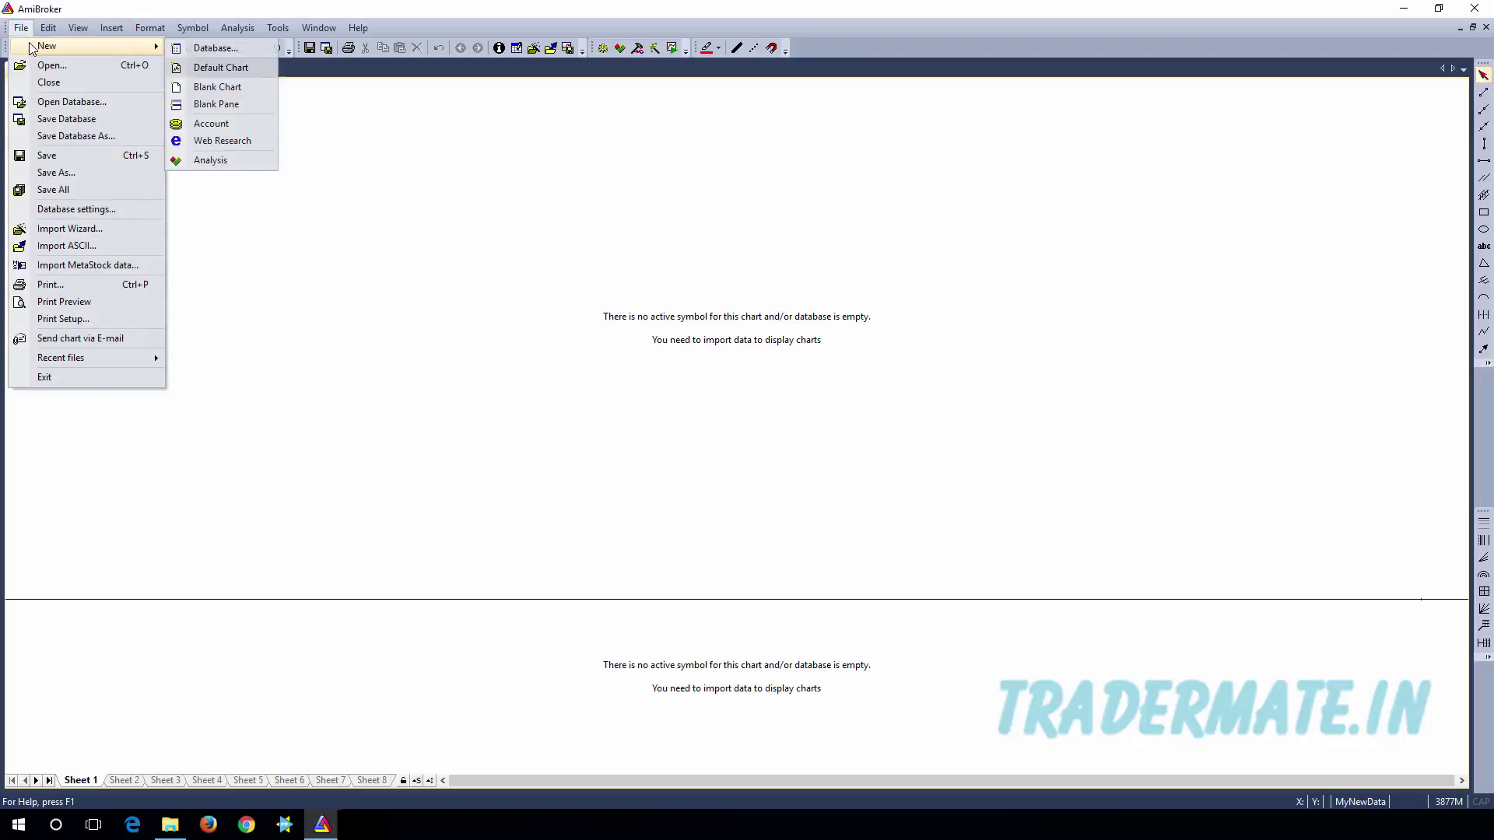
{"action": "left_click", "coordinate": [256, 52]}
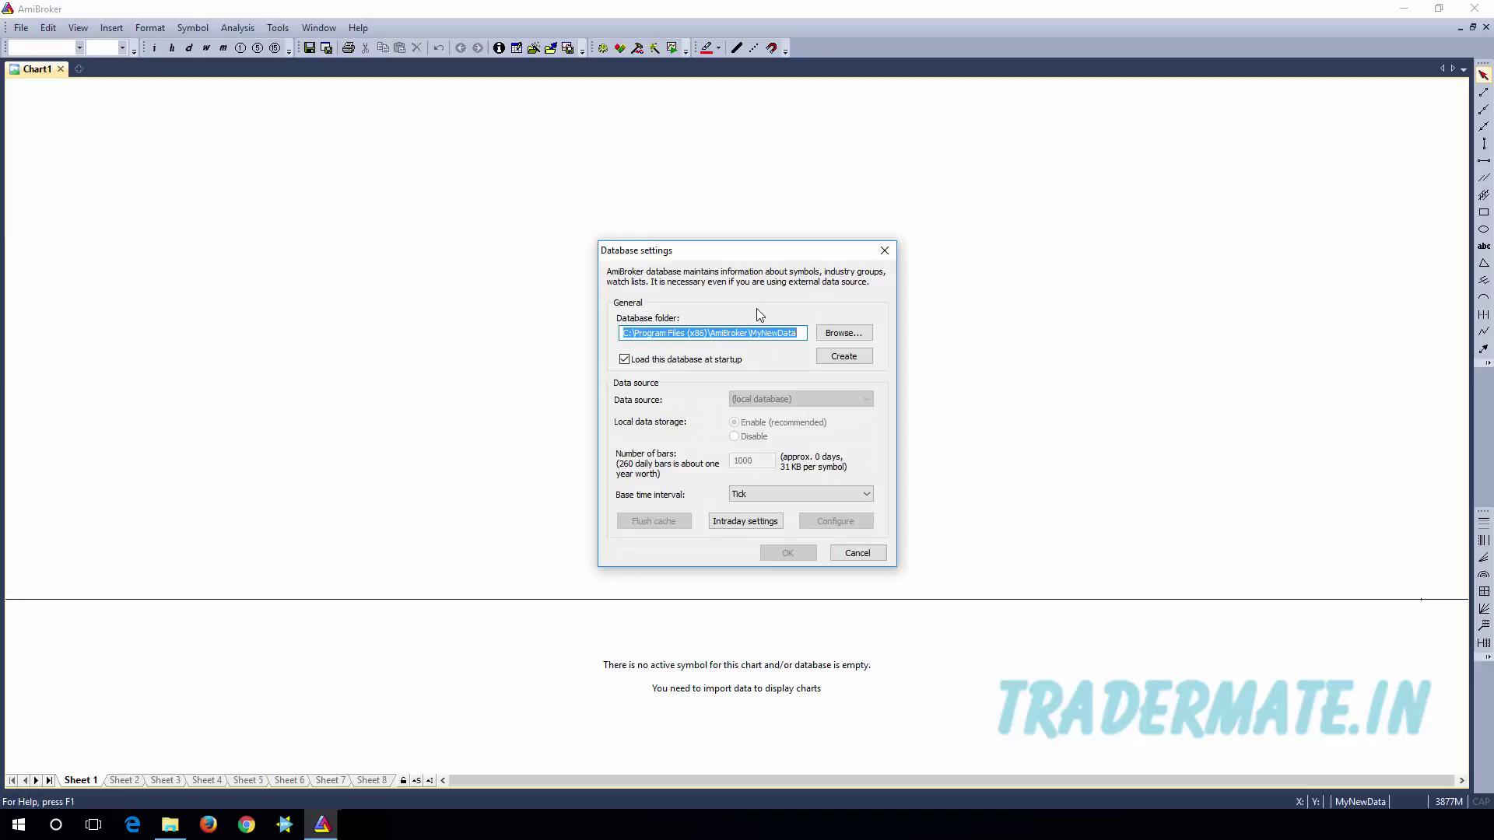
Step: Rename the database folder from MyNewData to RTF, create it, and keep Tick as base interval
{"action": "left_click", "coordinate": [753, 333]}
{"action": "left_click_drag", "start_coordinate": [753, 333], "coordinate": [796, 335]}
{"action": "type", "text": "RTF"}
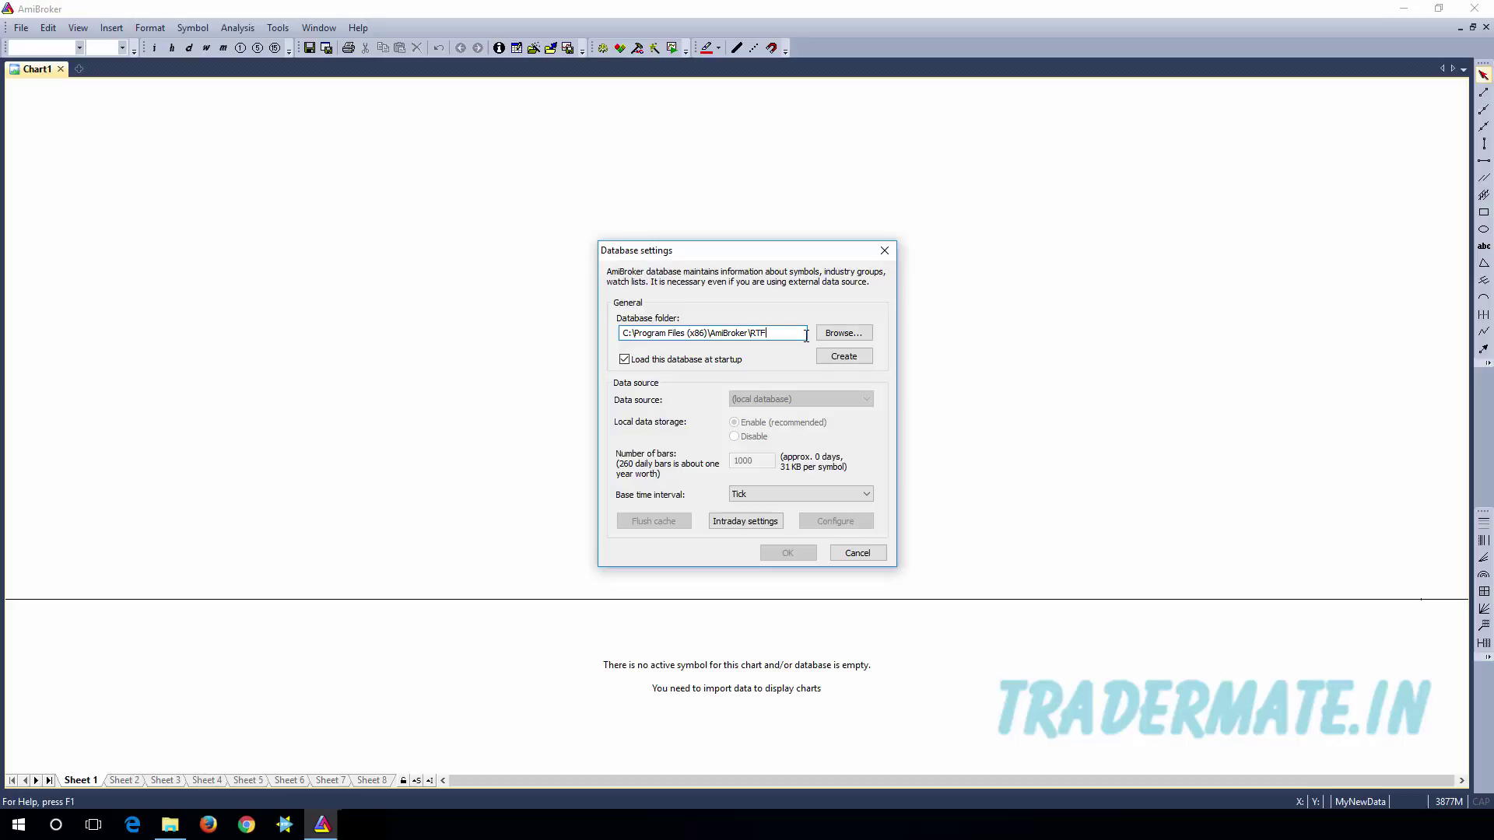
{"action": "left_click", "coordinate": [844, 356]}
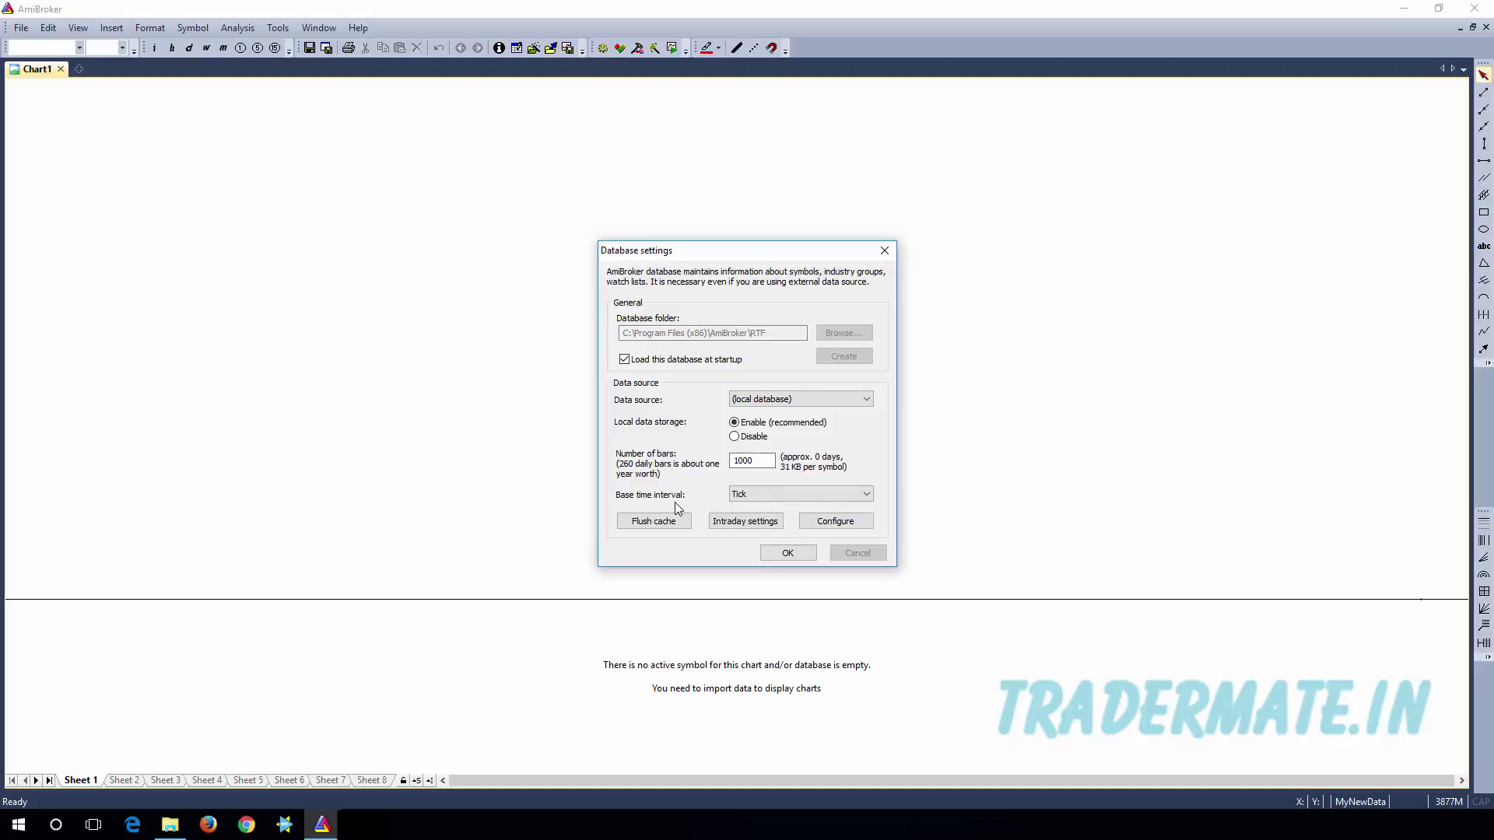
{"action": "left_click", "coordinate": [798, 496]}
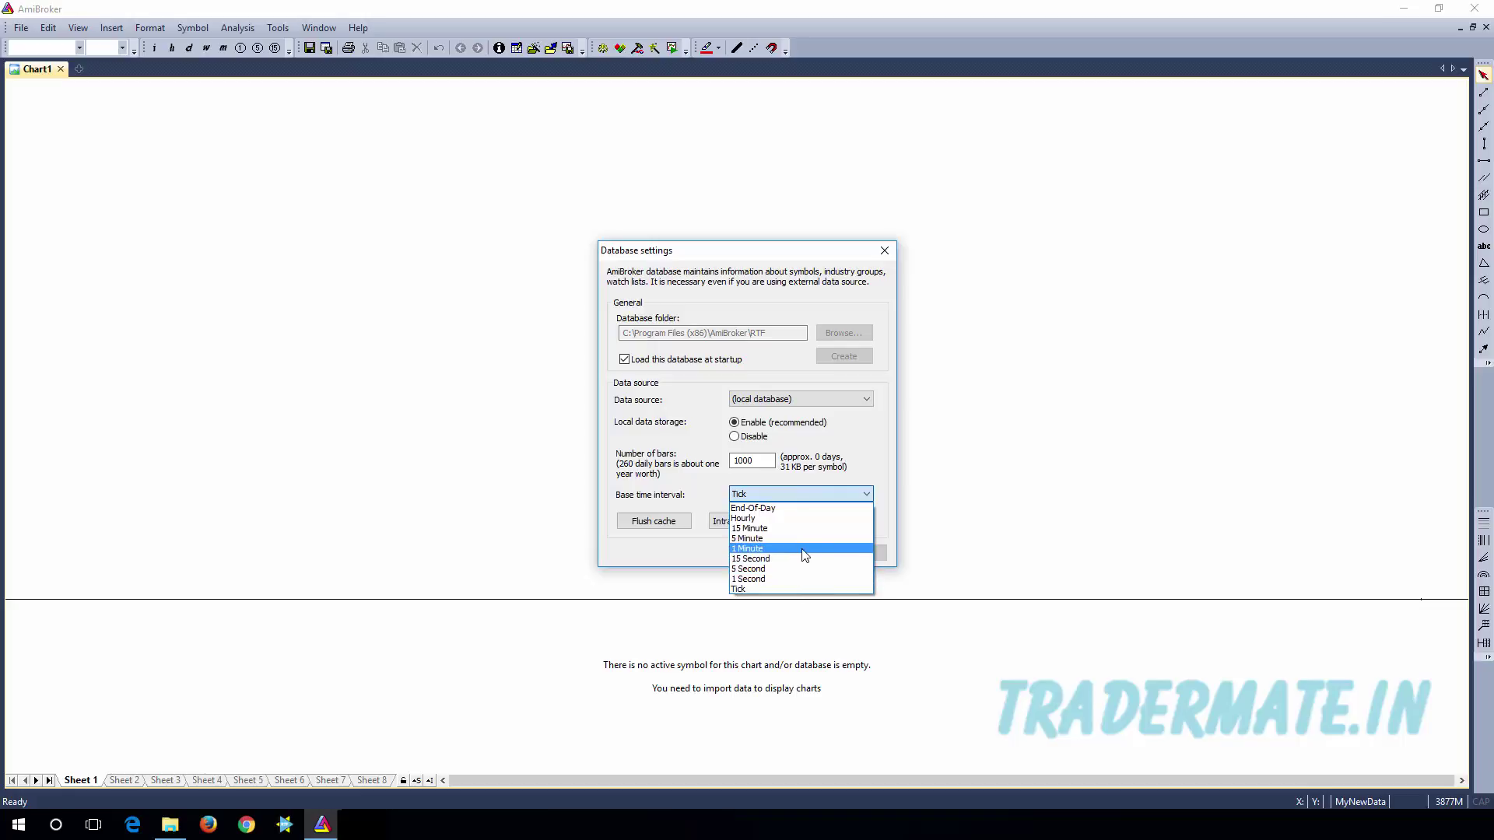
{"action": "left_click", "coordinate": [789, 589]}
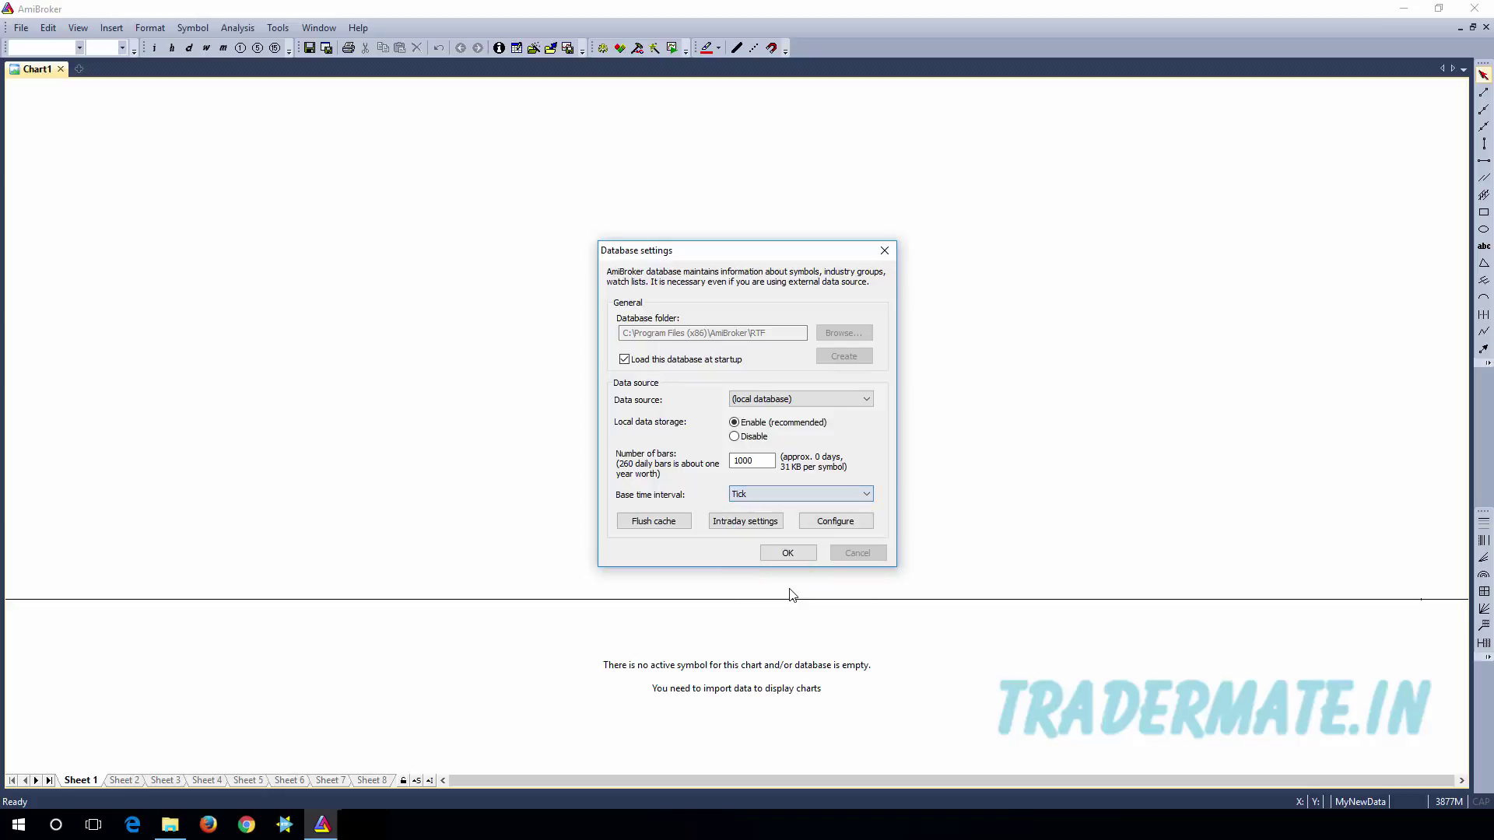
Step: In Intraday settings, show the day session only and filter out weekends
{"action": "left_click", "coordinate": [758, 529]}
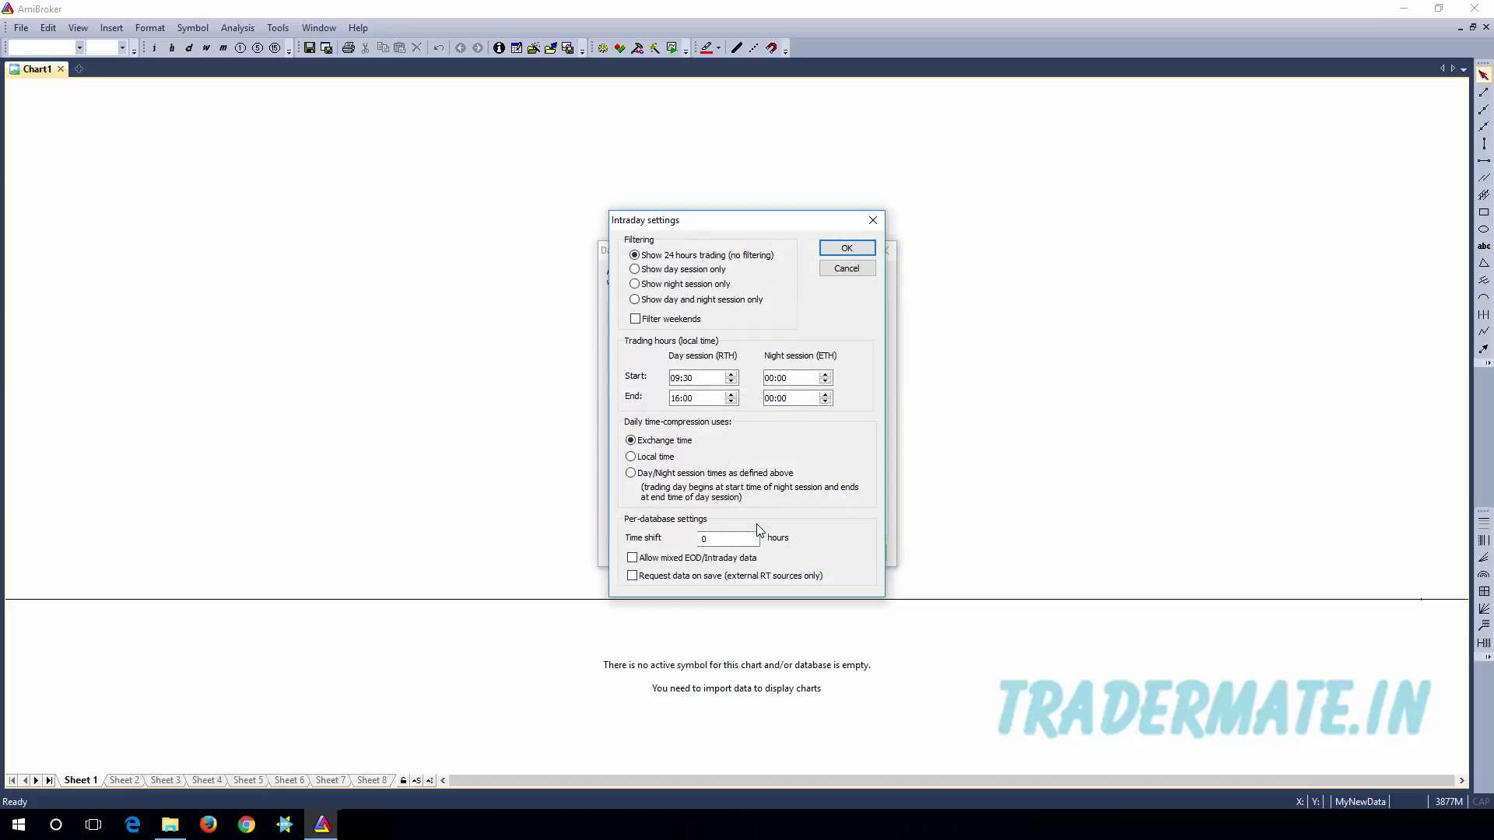
{"action": "left_click_drag", "start_coordinate": [711, 218], "coordinate": [1050, 215]}
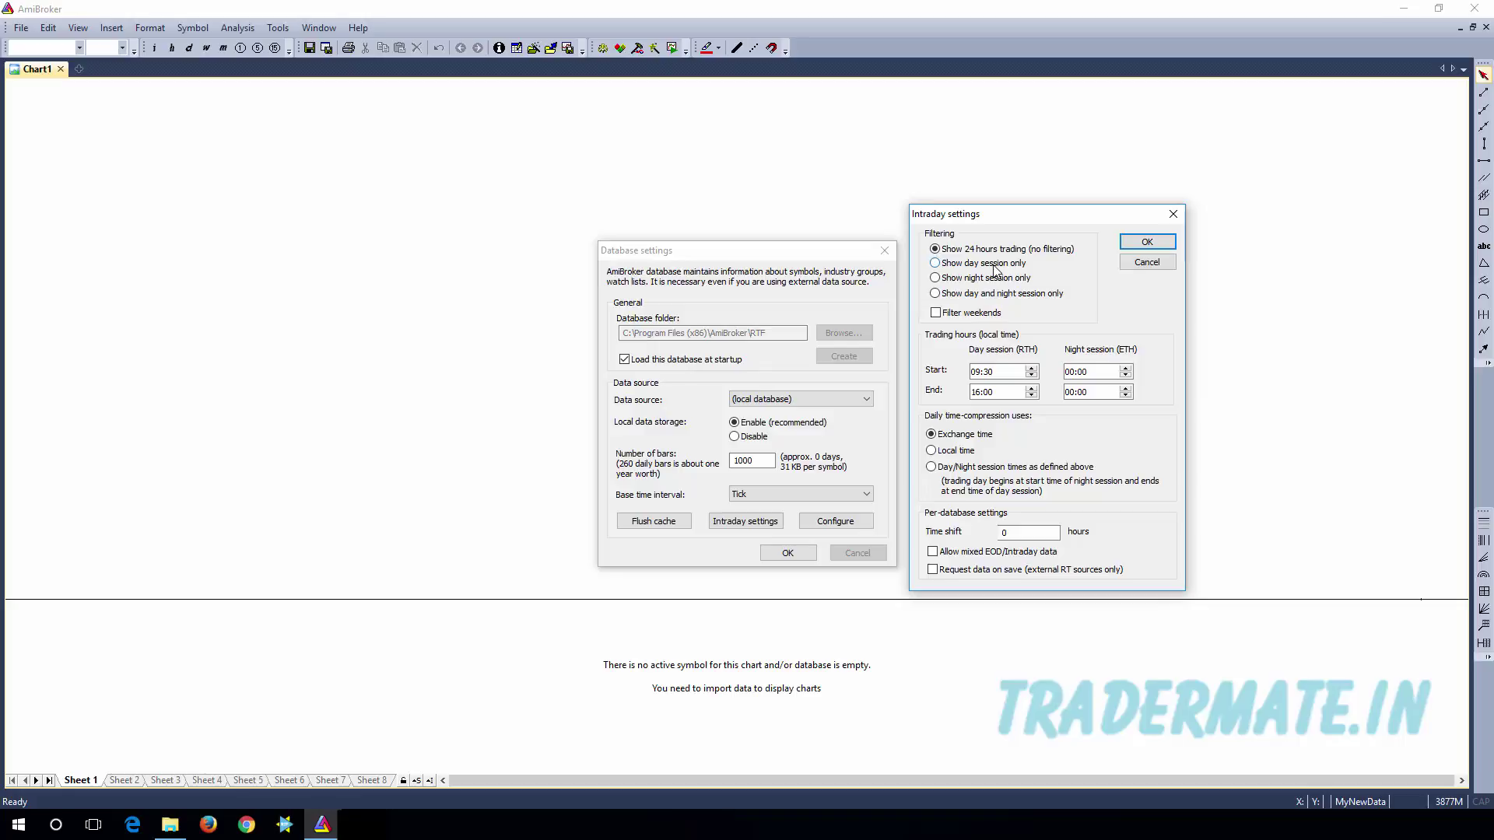
{"action": "left_click", "coordinate": [938, 265]}
{"action": "left_click", "coordinate": [935, 318]}
Step: Set session hours 09:15–15:30, use local time, allow mixed EOD/intraday data, and confirm
{"action": "left_click", "coordinate": [987, 373]}
{"action": "left_click", "coordinate": [991, 375]}
{"action": "type", "text": "15"}
{"action": "left_click", "coordinate": [980, 392]}
{"action": "left_click", "coordinate": [944, 454]}
{"action": "left_click", "coordinate": [934, 554]}
{"action": "left_click", "coordinate": [1161, 242]}
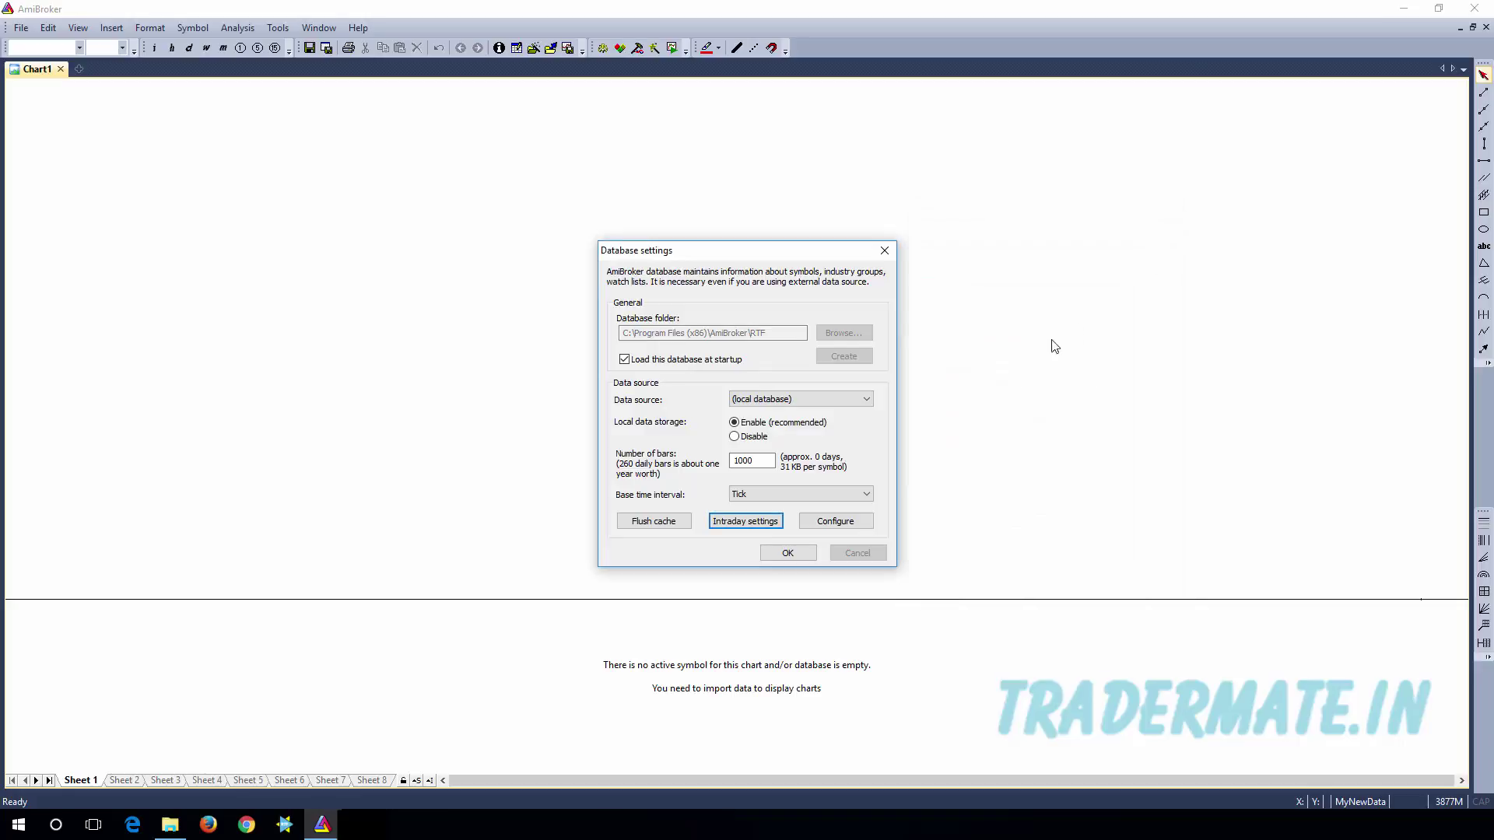
Step: Apply the Database settings to load the empty RTF database
{"action": "left_click", "coordinate": [789, 553]}
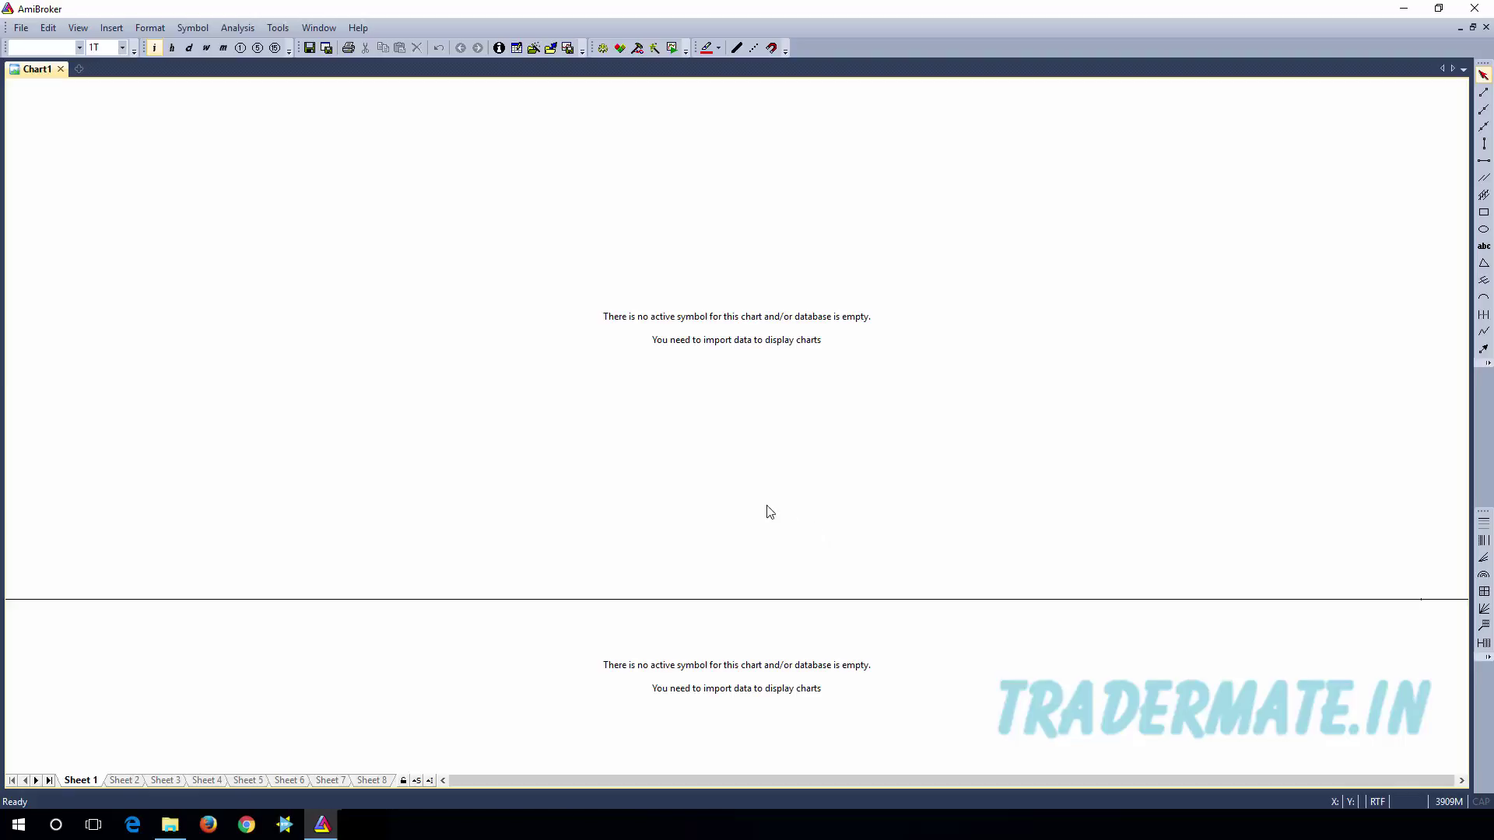
Step: Reopen the RTF Database settings and verify the base time interval is Tick
{"action": "left_click", "coordinate": [19, 29]}
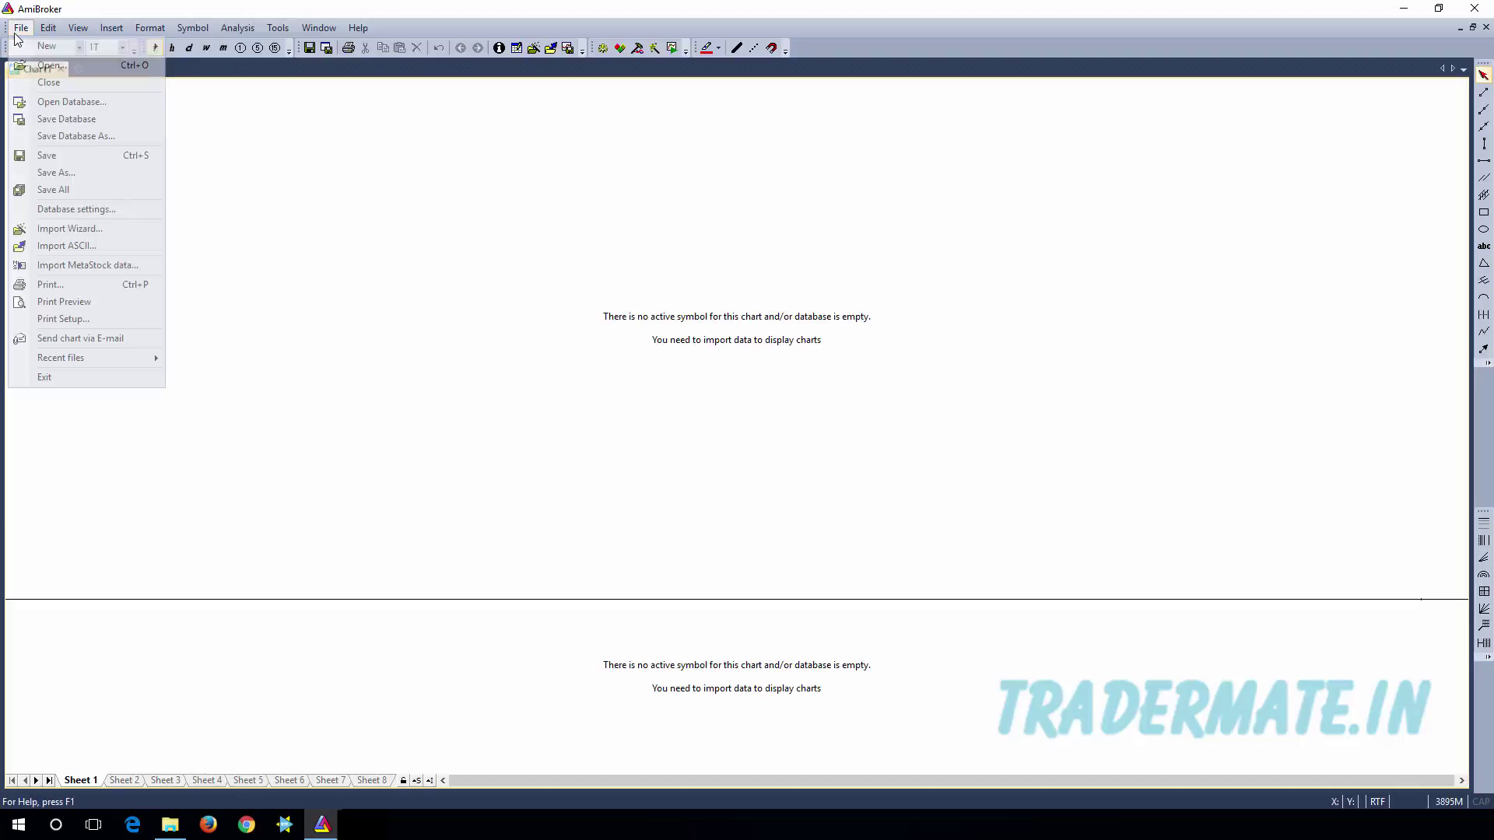
{"action": "left_click", "coordinate": [109, 212]}
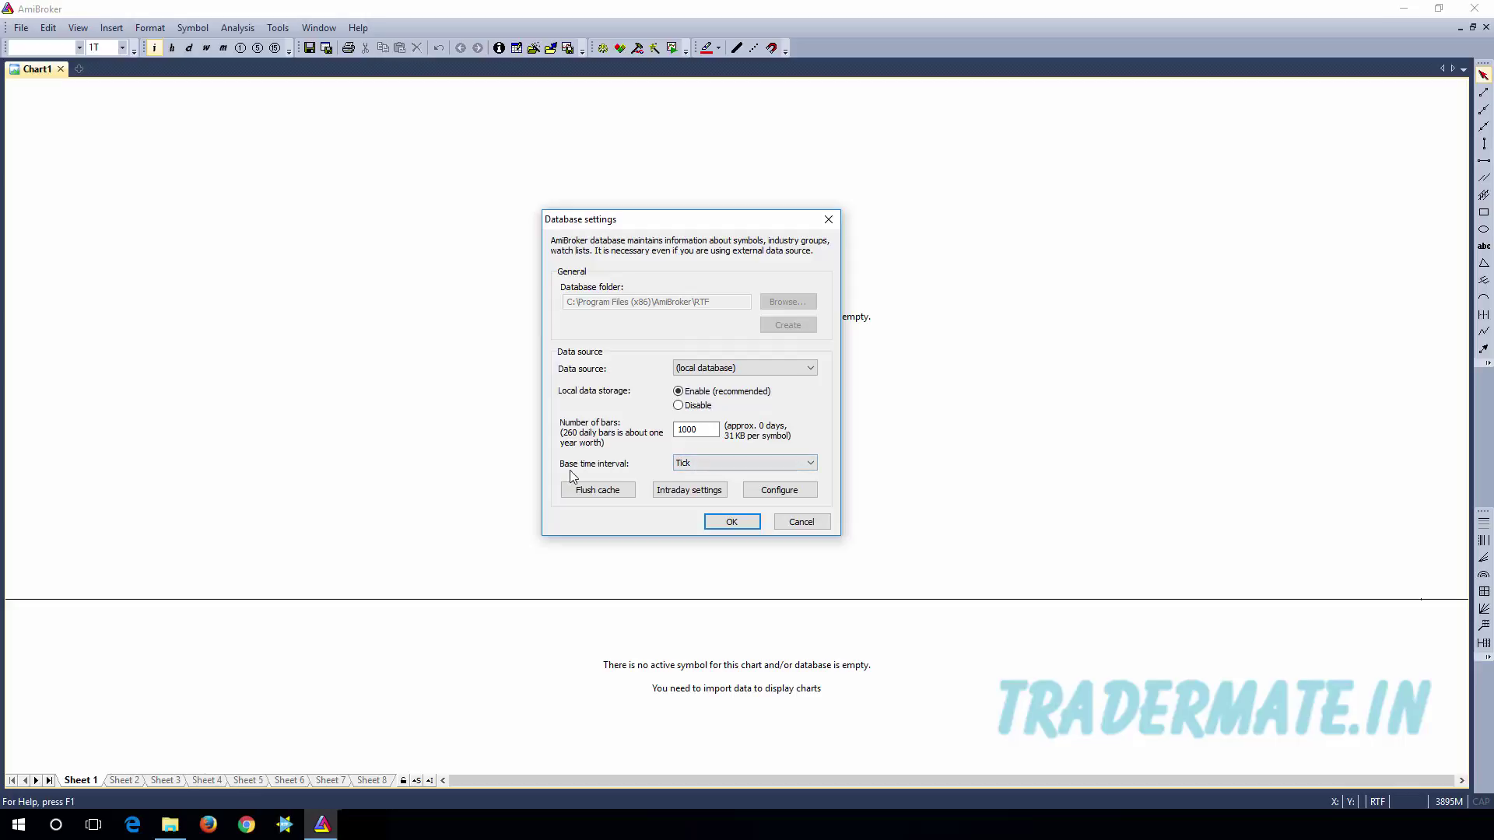
{"action": "left_click", "coordinate": [740, 466]}
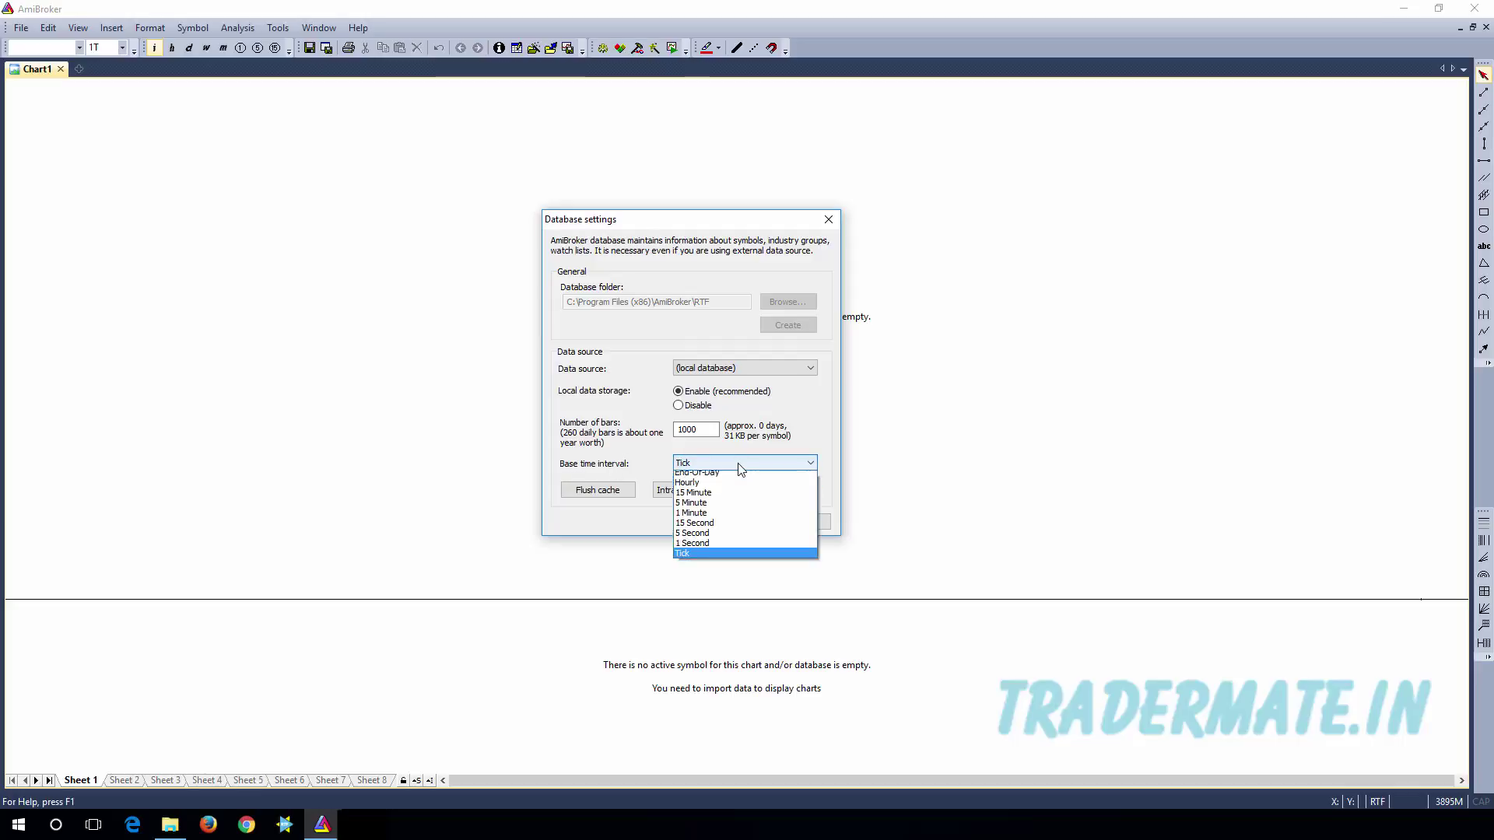
{"action": "left_click", "coordinate": [719, 553]}
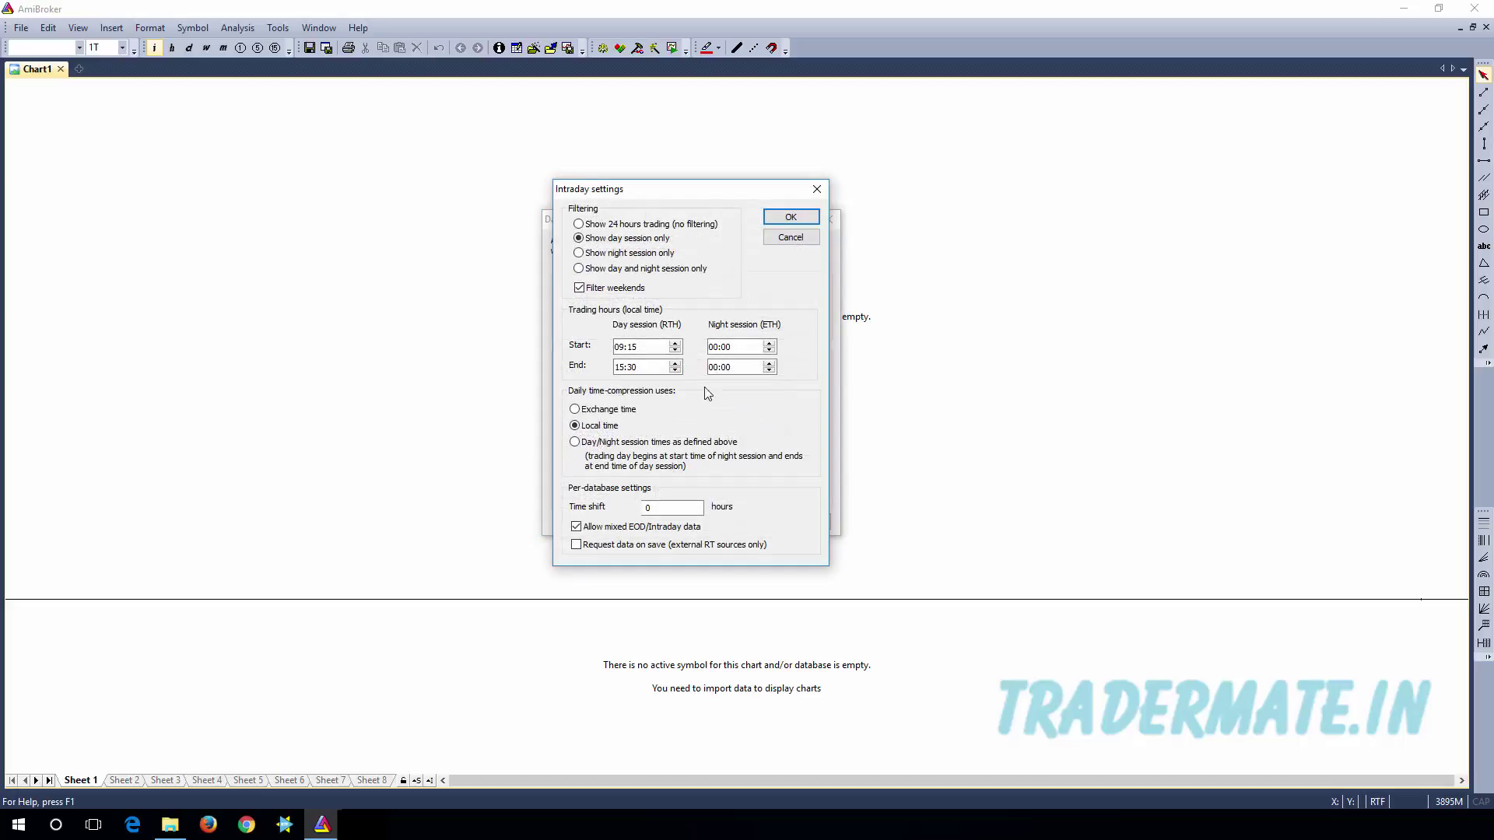
Step: Recheck Filter weekends, set Time shift to 0 hours, and confirm the intraday settings
{"action": "left_click_drag", "start_coordinate": [652, 200], "coordinate": [957, 204]}
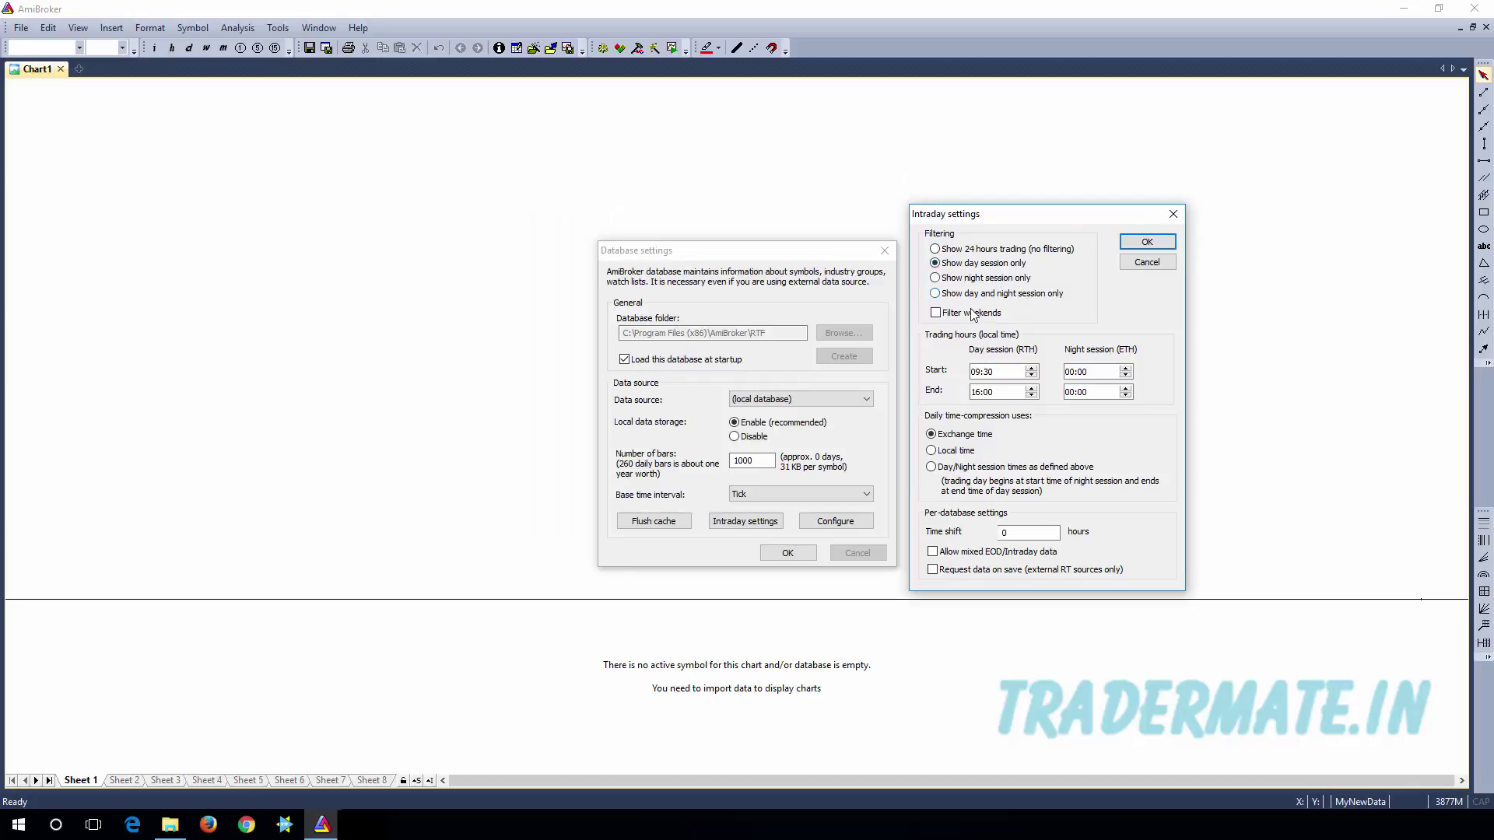
{"action": "left_click", "coordinate": [937, 313]}
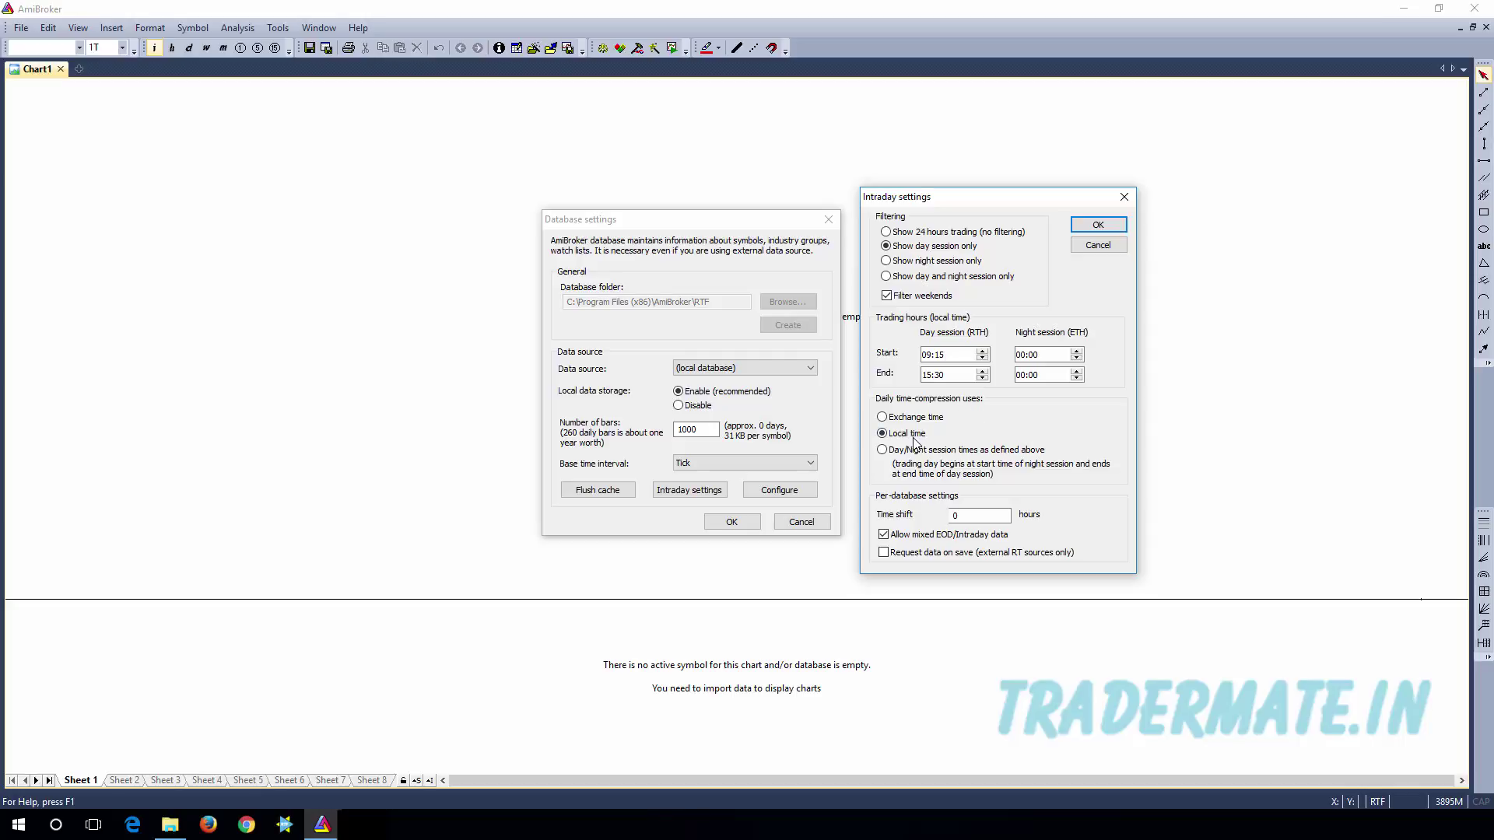
{"action": "double_click", "coordinate": [963, 517]}
{"action": "key", "text": "BackSpace"}
{"action": "type", "text": "0"}
{"action": "left_click", "coordinate": [1098, 226]}
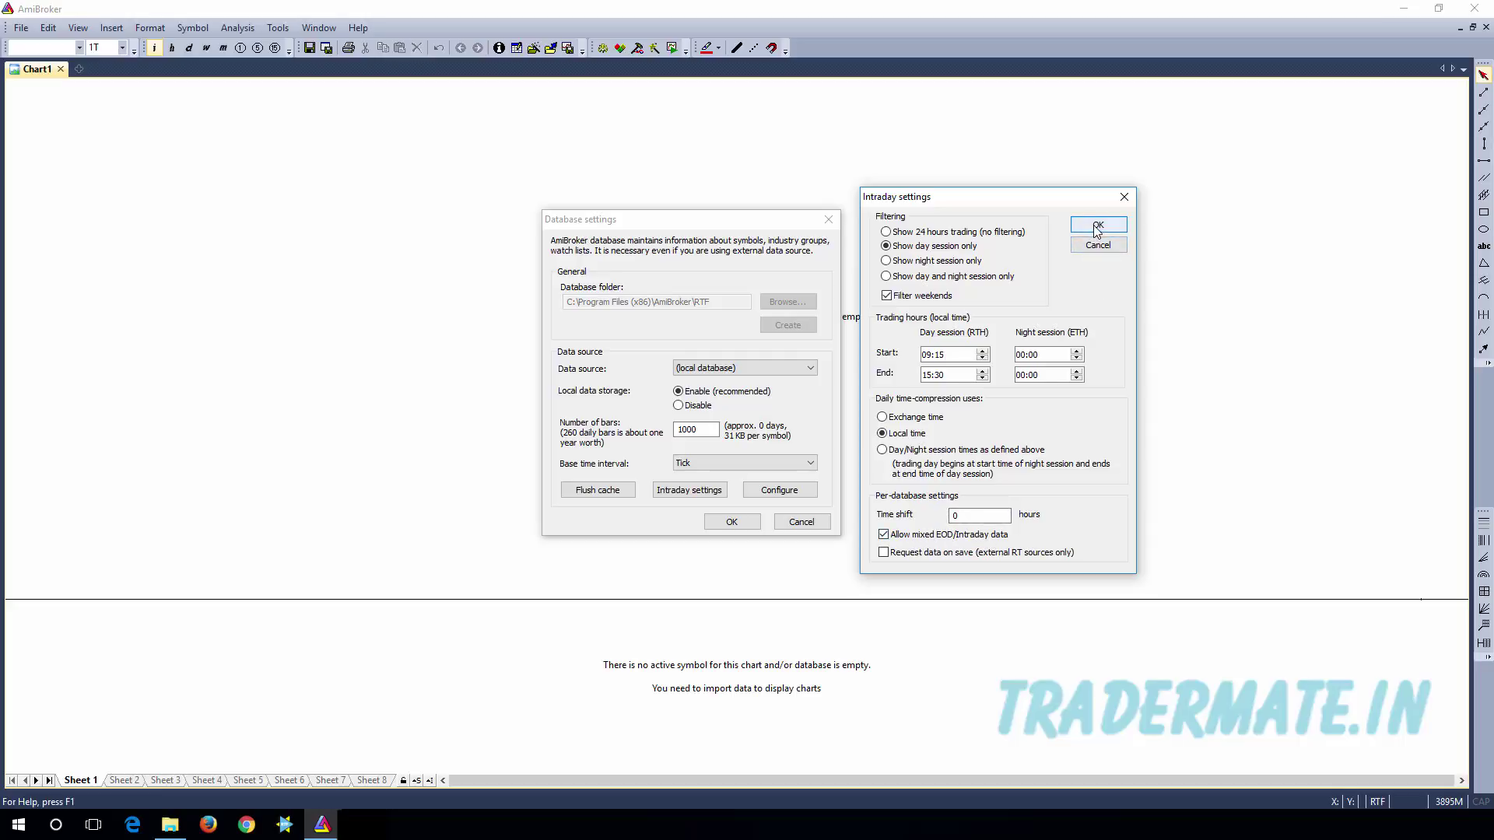
Step: Close the RTF Database settings with OK, keeping 1000 bars and Tick interval
{"action": "left_click", "coordinate": [727, 523]}
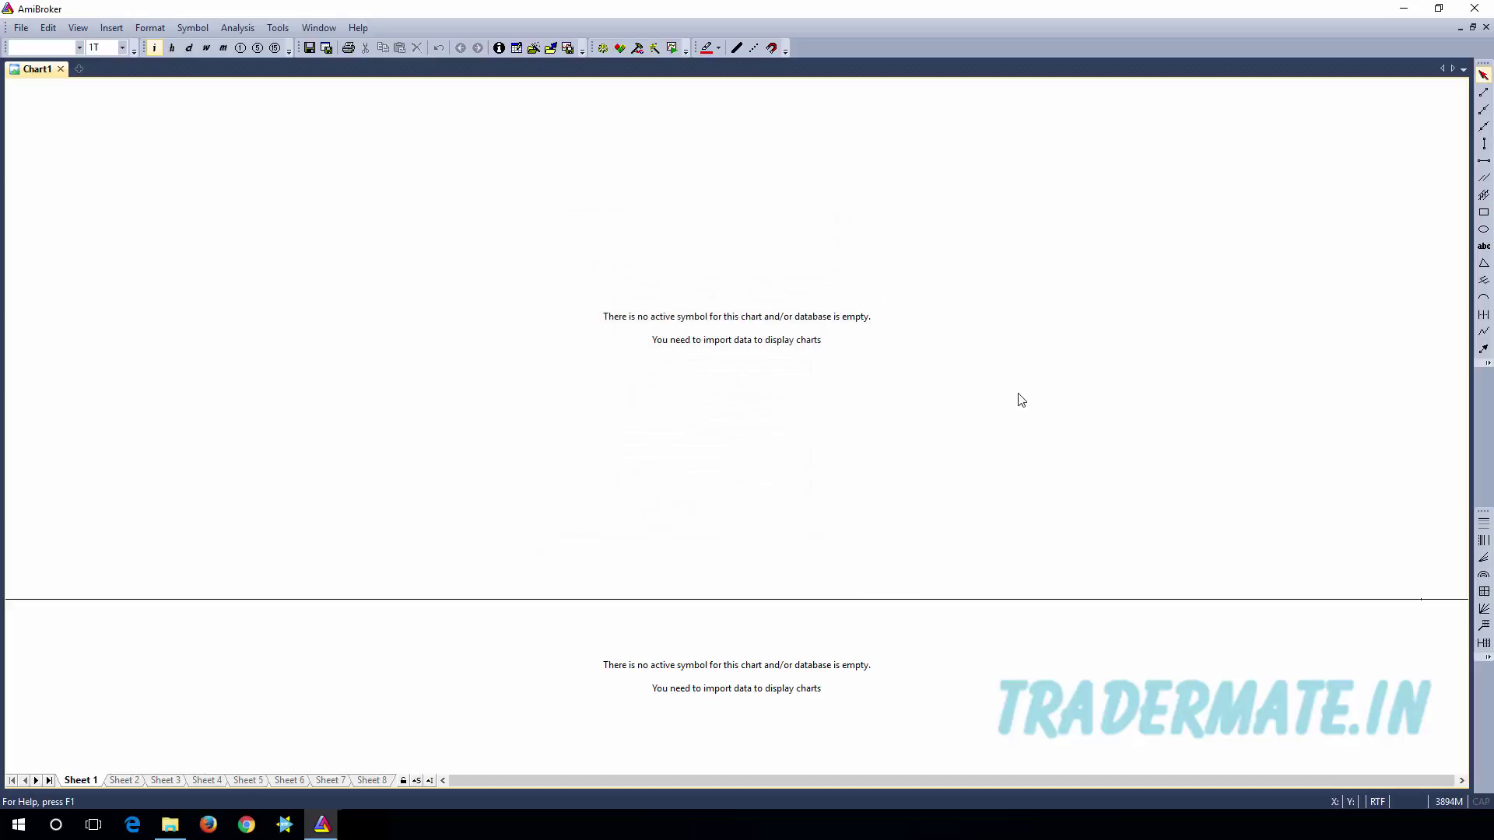